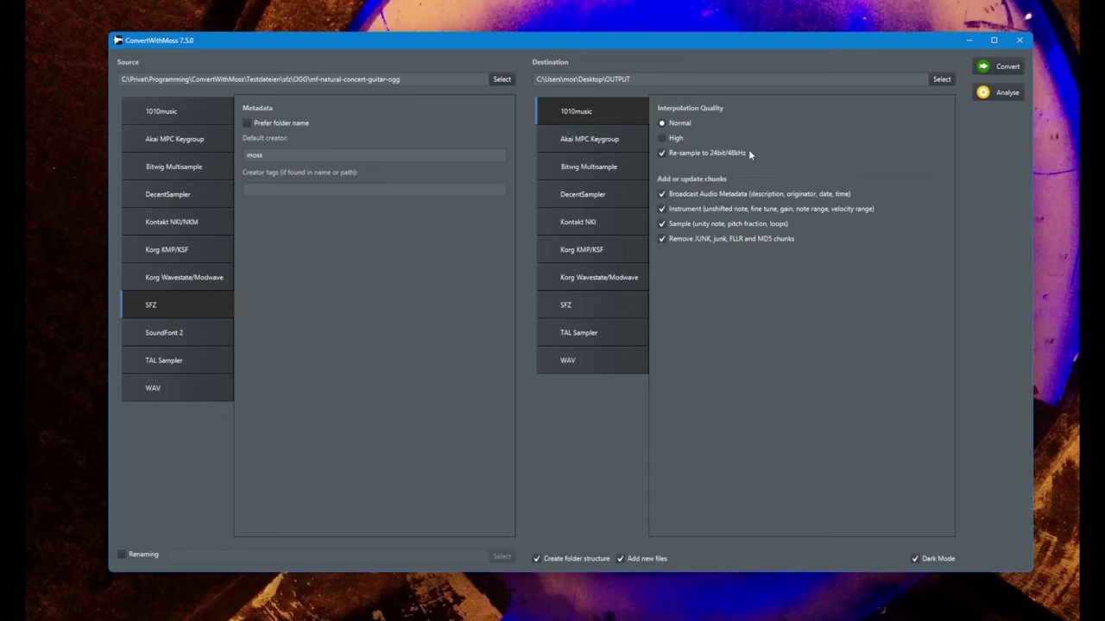
# Keep 24bit/48kHz resampling enabled and choose SFZ as the destination format
pyautogui.click(699, 156)
pyautogui.click(663, 154)
pyautogui.click(739, 154)
pyautogui.click(739, 154)
pyautogui.click(740, 152)
pyautogui.click(595, 306)
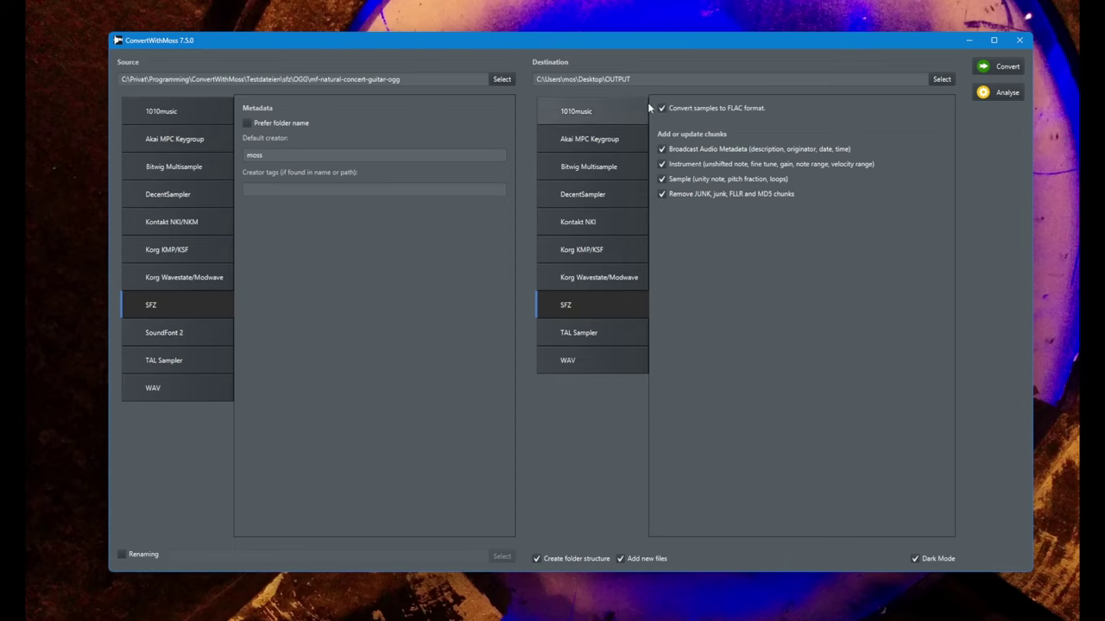
# Convert the guitar library until the log reports Finished, then select the desktop OUTPUT folder
pyautogui.click(997, 69)
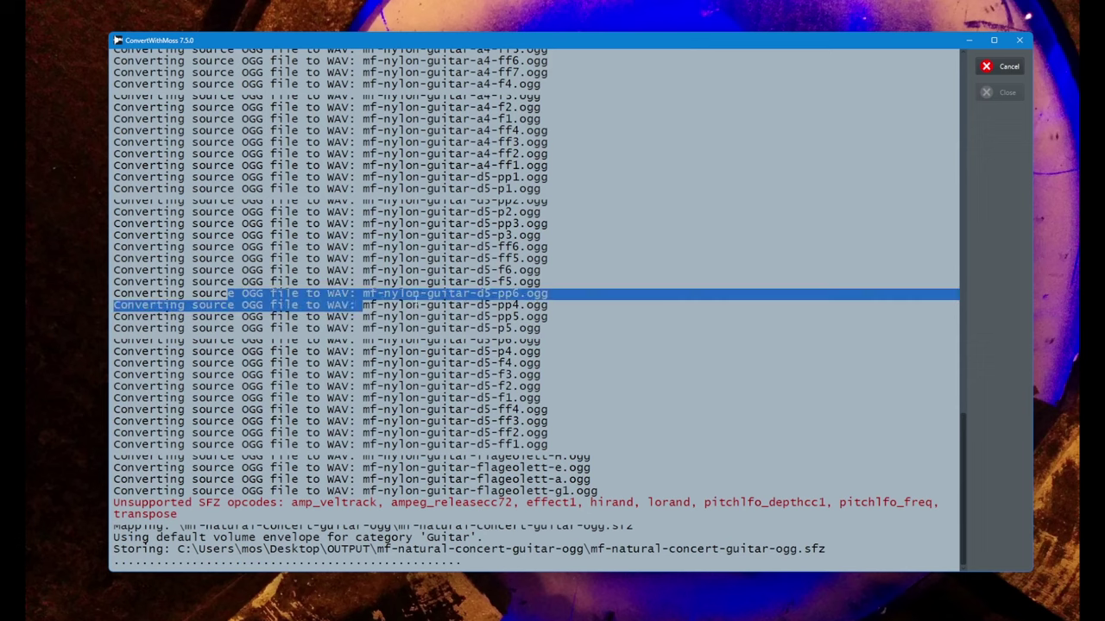
pyautogui.moveTo(438, 293); pyautogui.dragTo(229, 295)
pyautogui.click(229, 295)
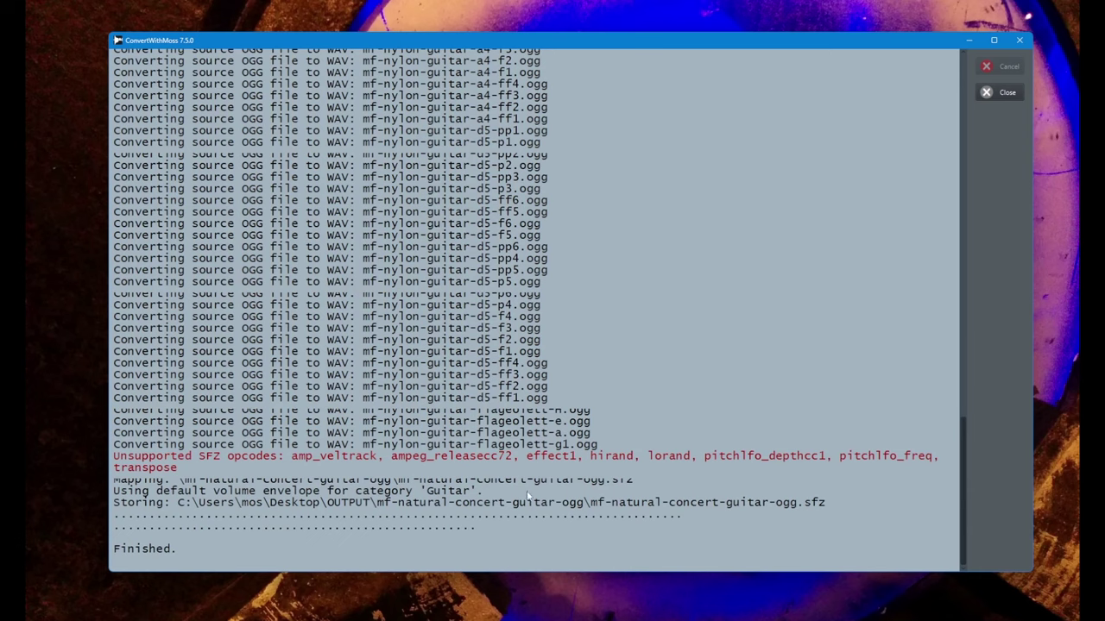
pyautogui.click(58, 105)
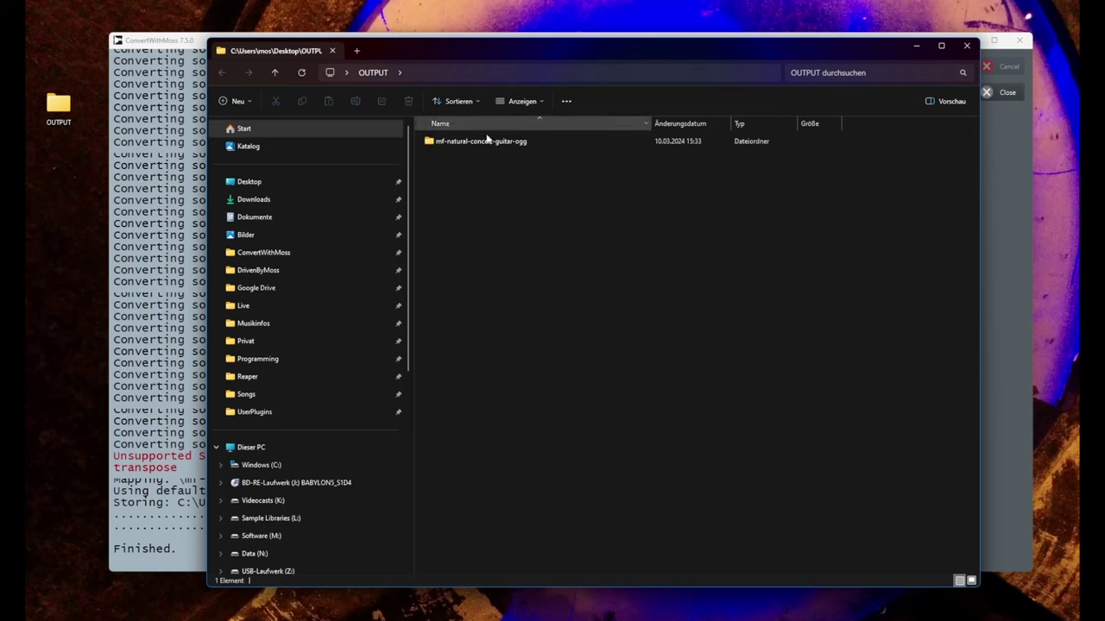
# Open OUTPUT > mf-natural-concert-guitar-ogg > Samples to list the 131 FLAC files
pyautogui.doubleClick(479, 140)
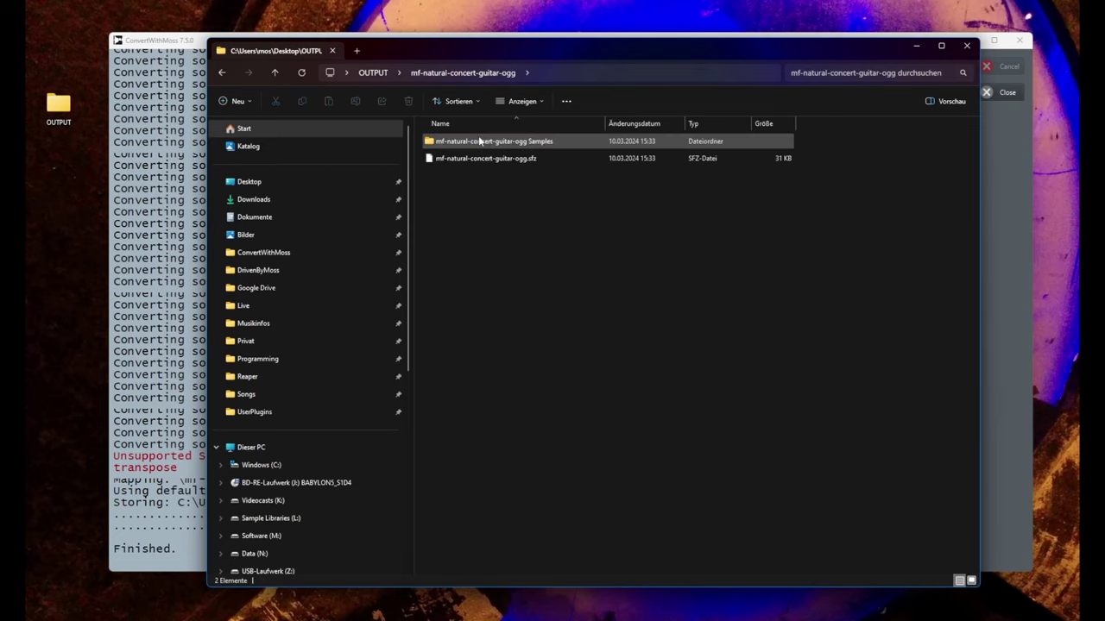
pyautogui.doubleClick(535, 142)
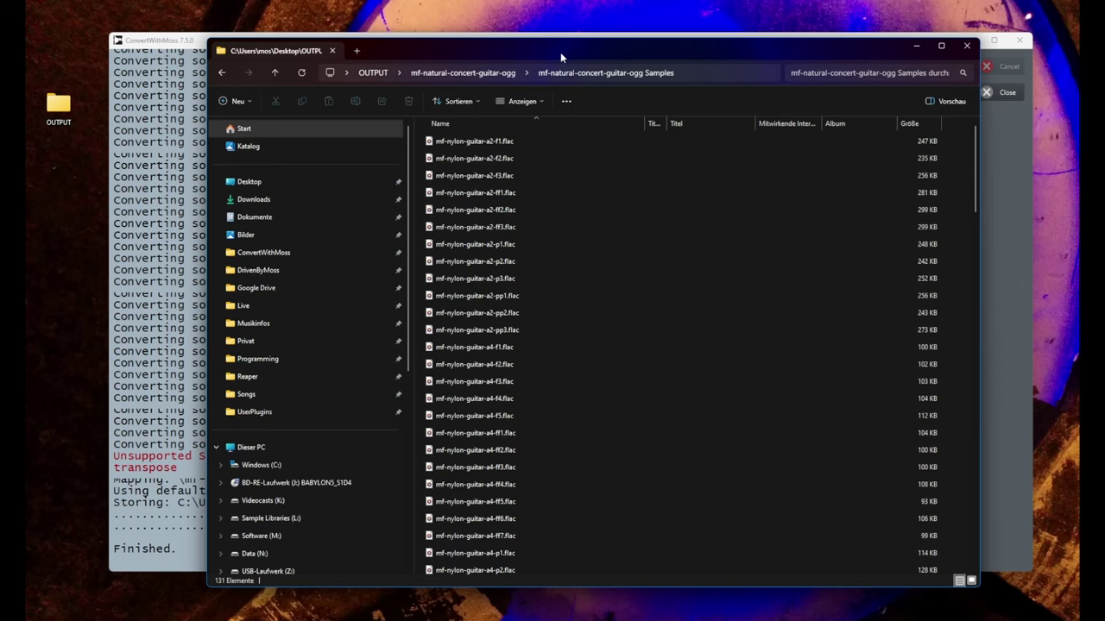
pyautogui.moveTo(561, 51); pyautogui.dragTo(386, 46)
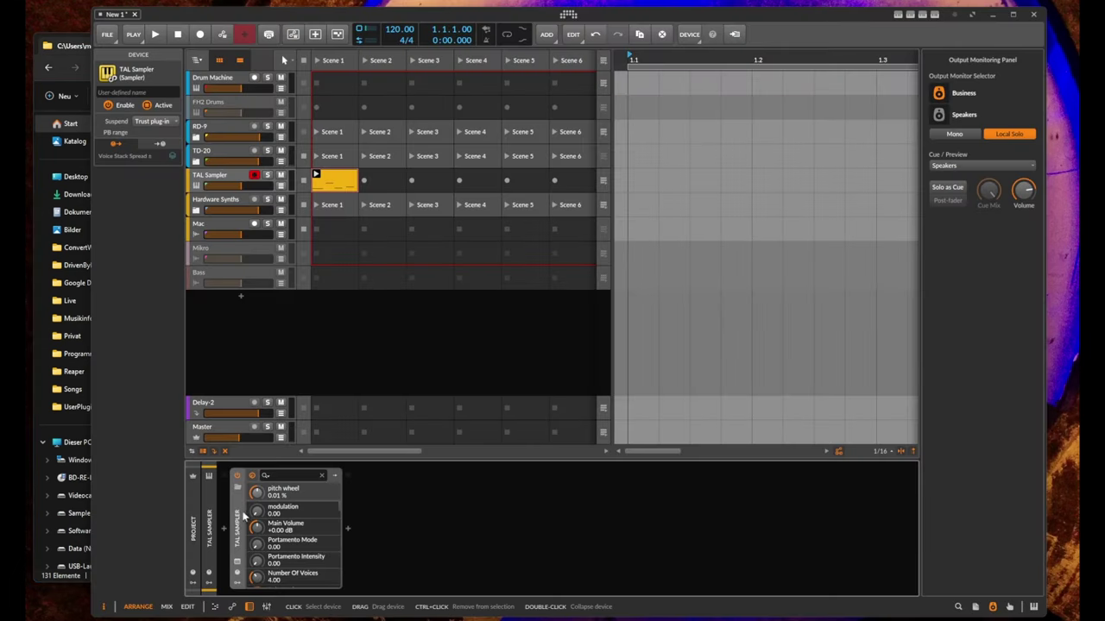
# Load the converted mf-natural-concert-guitar-ogg .sfz into TAL Sampler's layer A, filling layers A–C
pyautogui.click(239, 565)
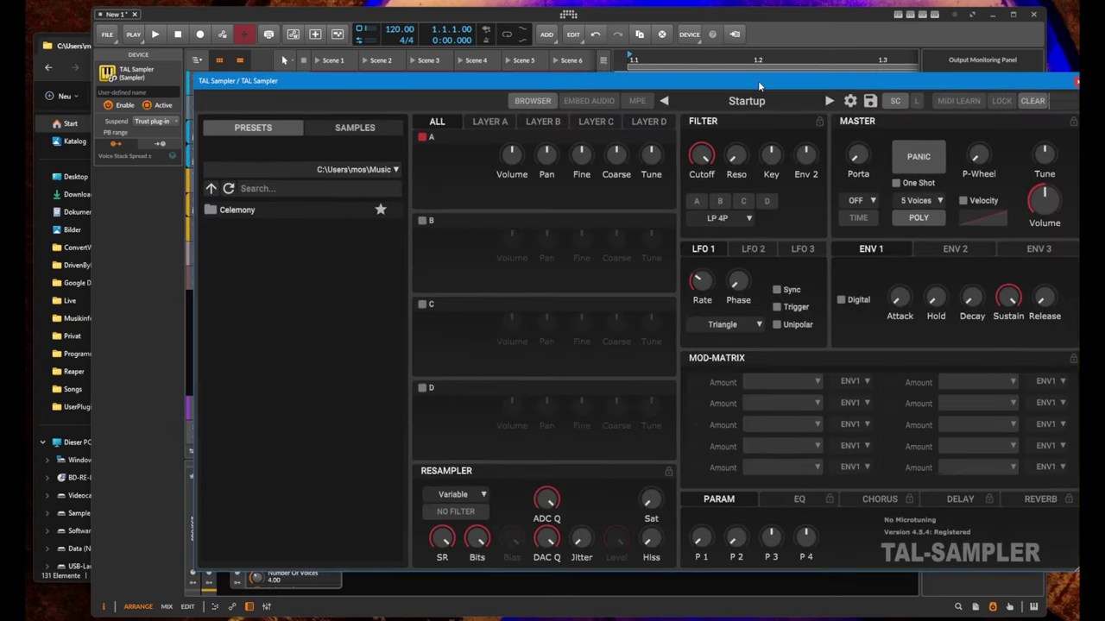
pyautogui.moveTo(757, 87); pyautogui.dragTo(754, 75)
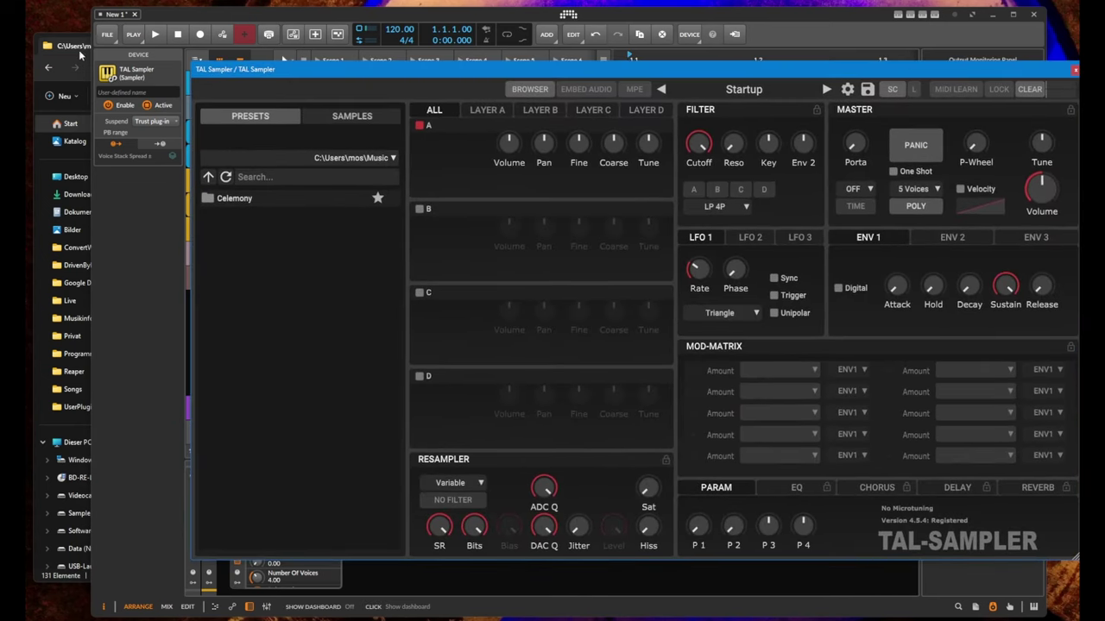
pyautogui.hotkey('alt', 'Tab')
pyautogui.hotkey('alt', 'Up')
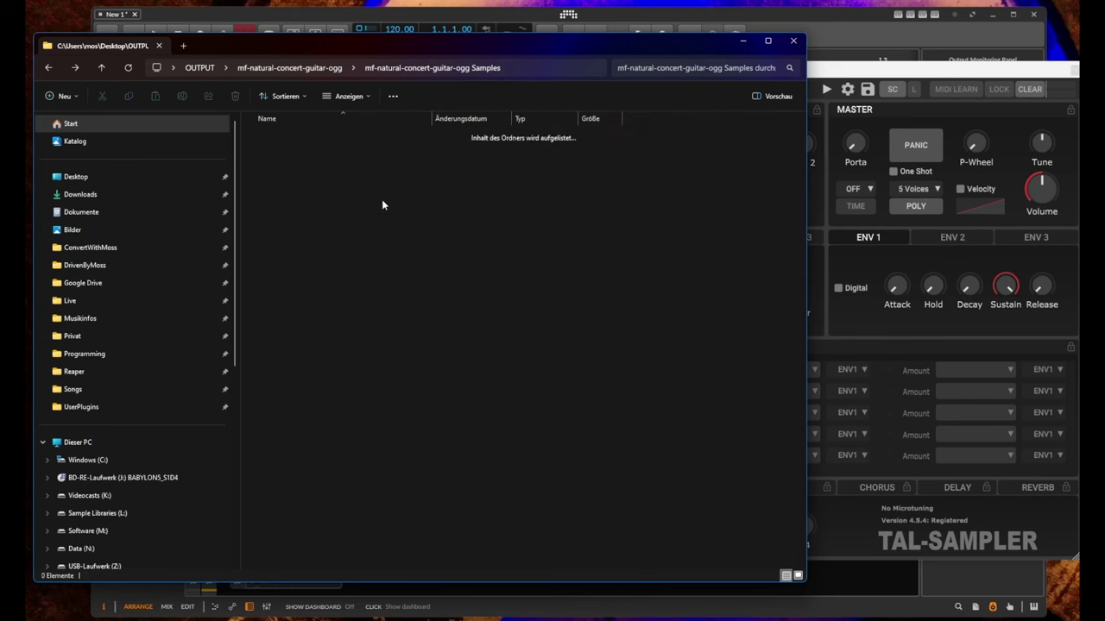
pyautogui.click(331, 152)
pyautogui.moveTo(330, 153); pyautogui.dragTo(826, 80)
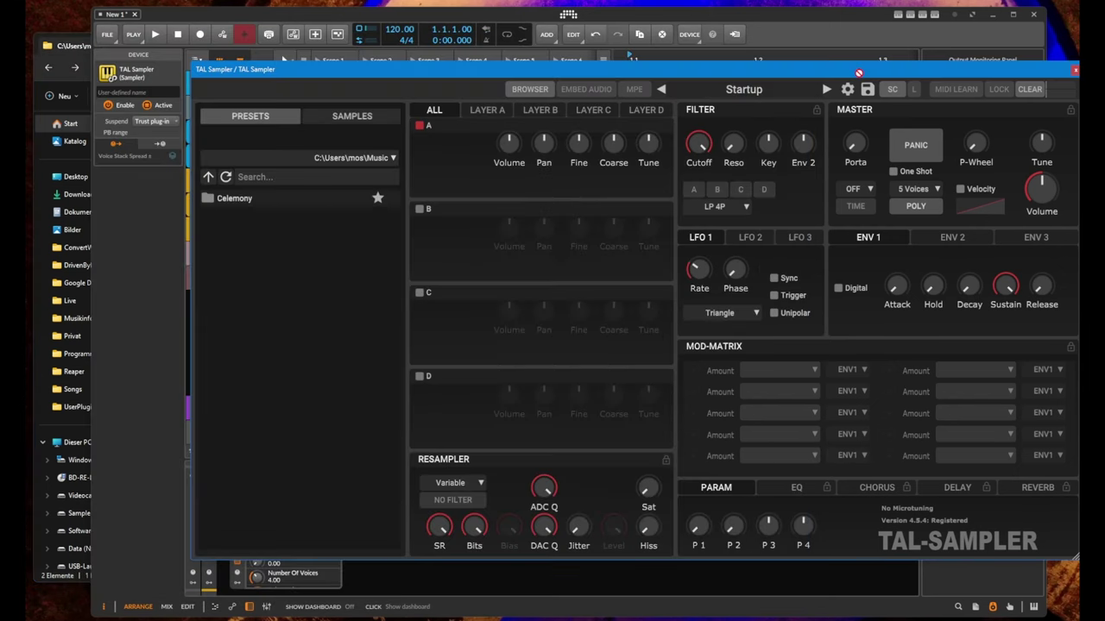
pyautogui.moveTo(441, 168); pyautogui.dragTo(441, 168)
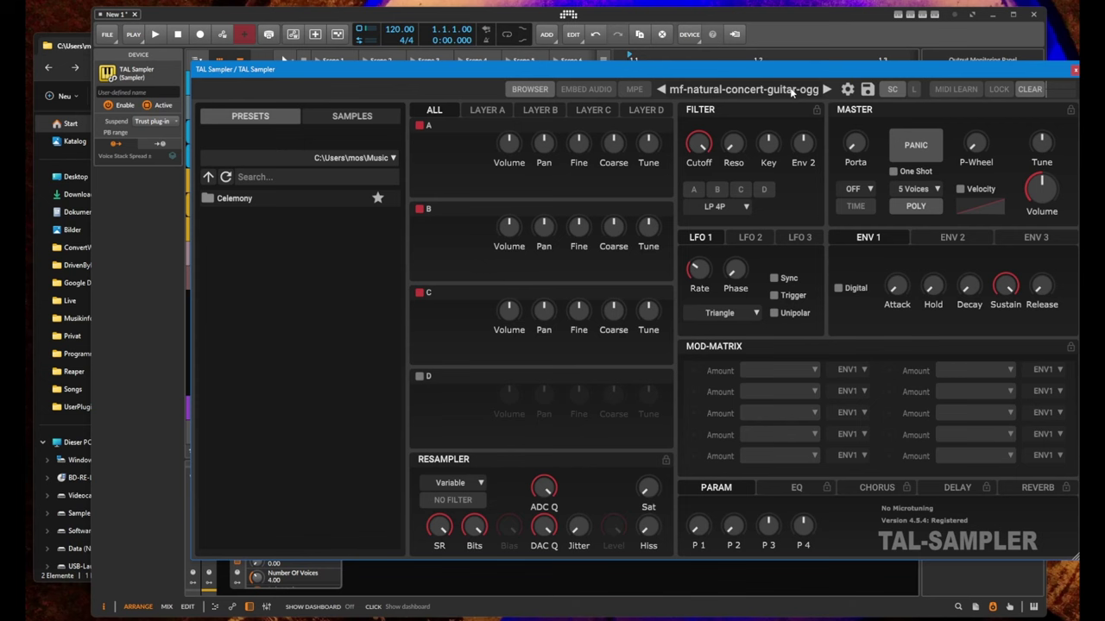
pyautogui.click(393, 22)
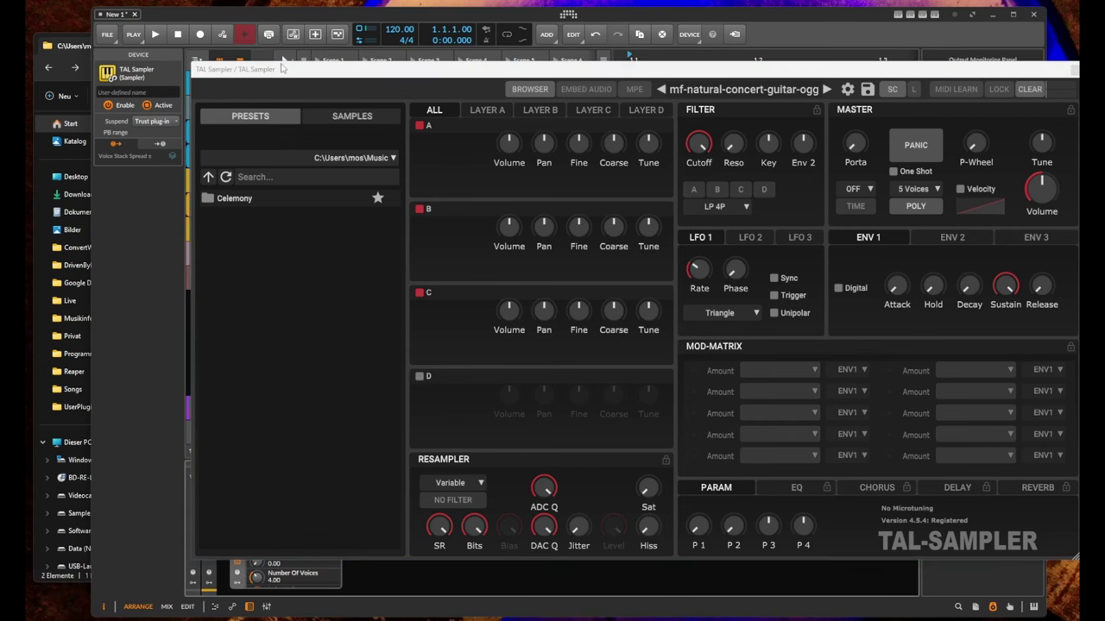
pyautogui.moveTo(281, 68); pyautogui.dragTo(454, 116)
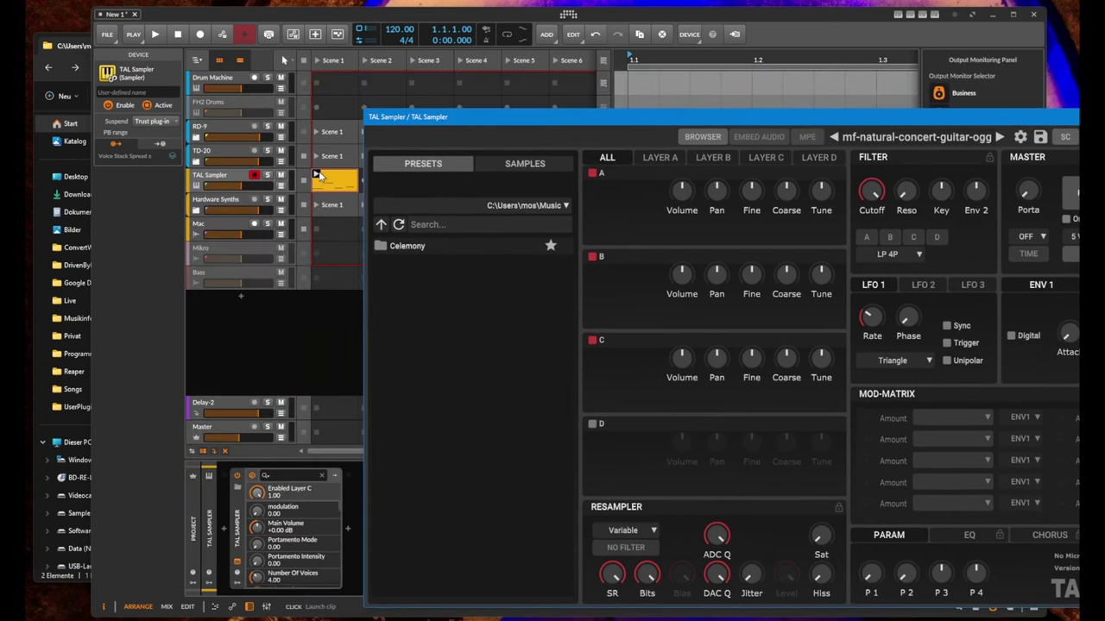
# Play the TAL Sampler clip, open it in the piano roll, and transpose its notes up an octave
pyautogui.click(319, 176)
pyautogui.moveTo(543, 122)
pyautogui.mouseDown()
pyautogui.moveTo(507, 76)
pyautogui.moveTo(555, 71)
pyautogui.mouseUp()
pyautogui.doubleClick(348, 176)
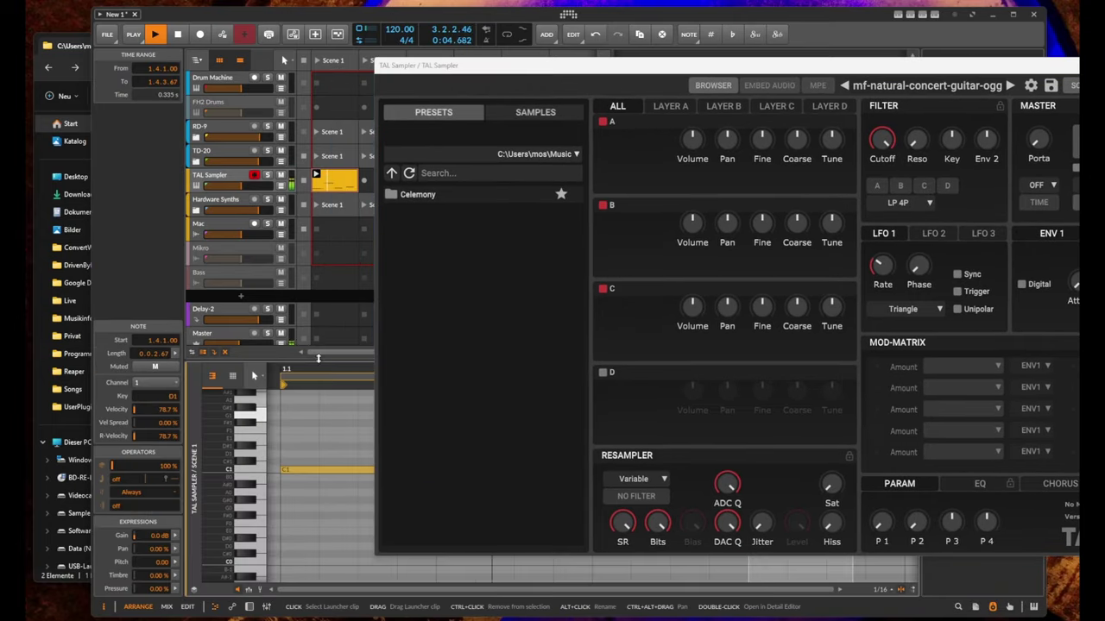
pyautogui.moveTo(737, 66); pyautogui.dragTo(451, 63)
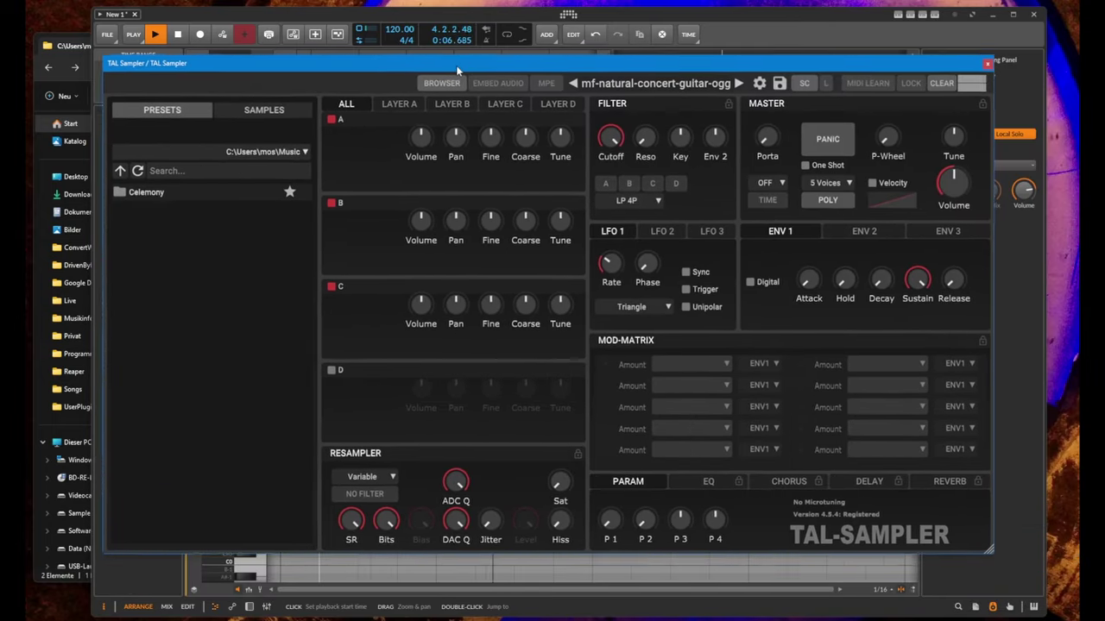
pyautogui.click(972, 65)
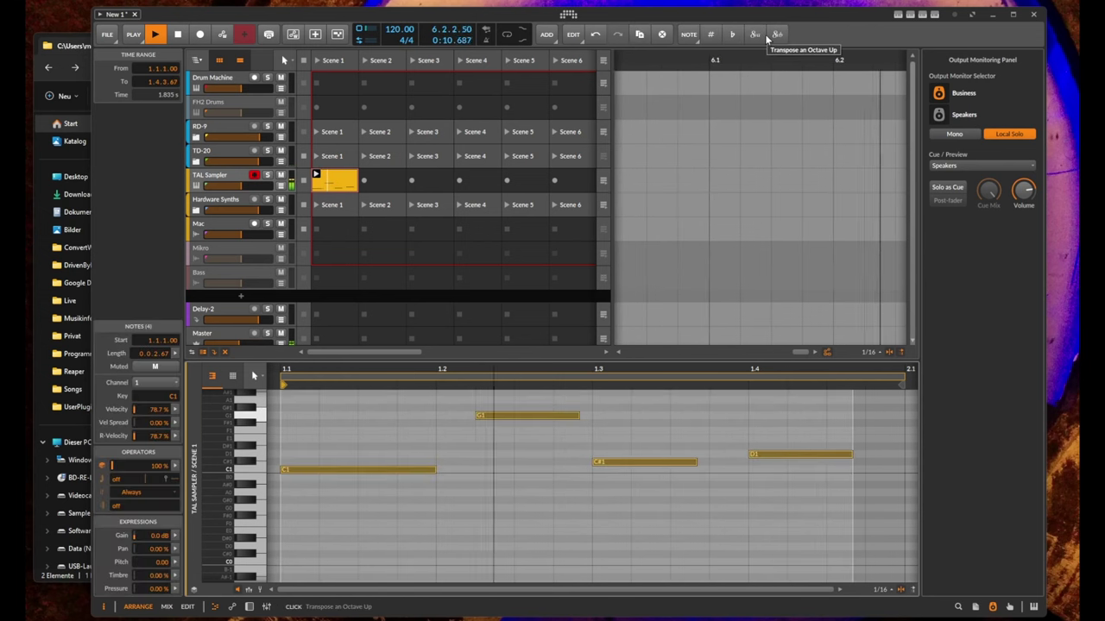
pyautogui.click(761, 35)
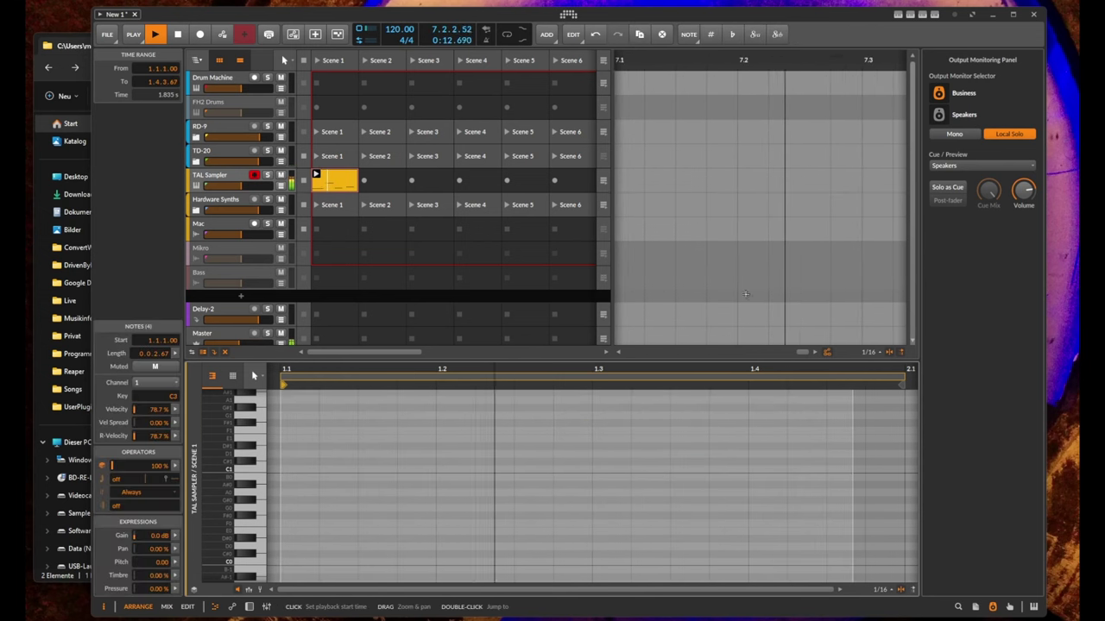
# Move the G3 note one step earlier and audition the clip playback
pyautogui.scroll(5, 671, 466)
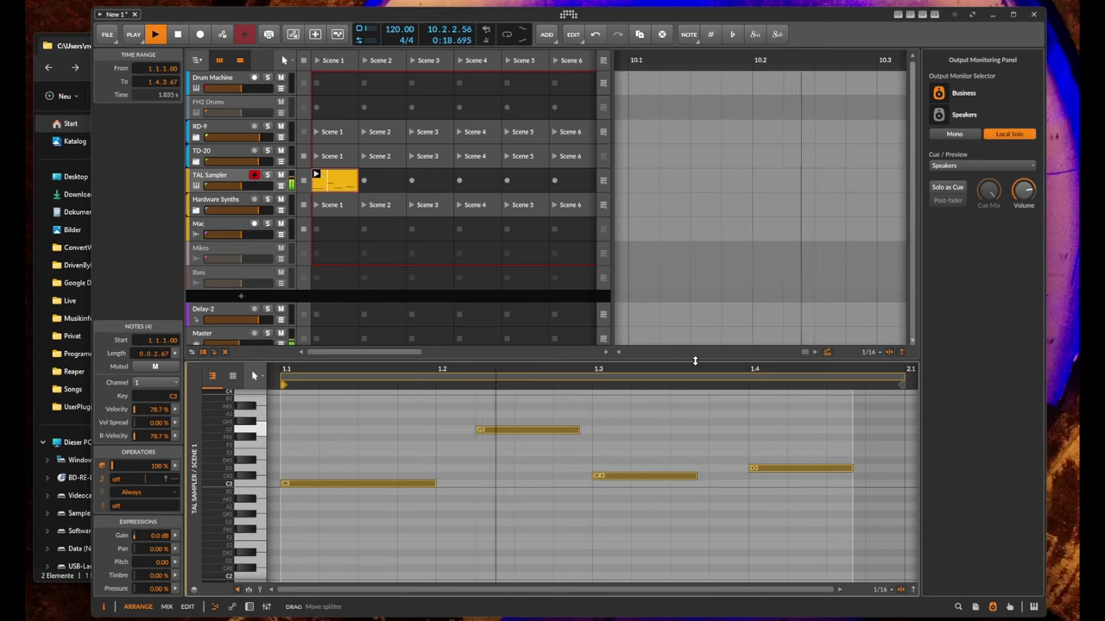
pyautogui.press('space')
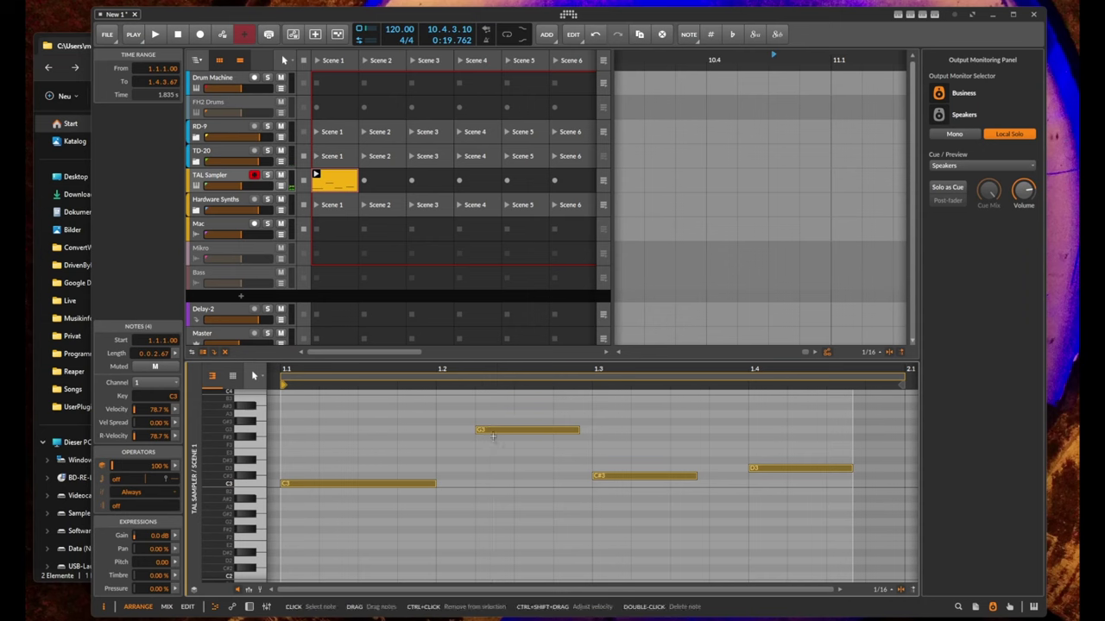
pyautogui.moveTo(493, 434); pyautogui.dragTo(438, 431)
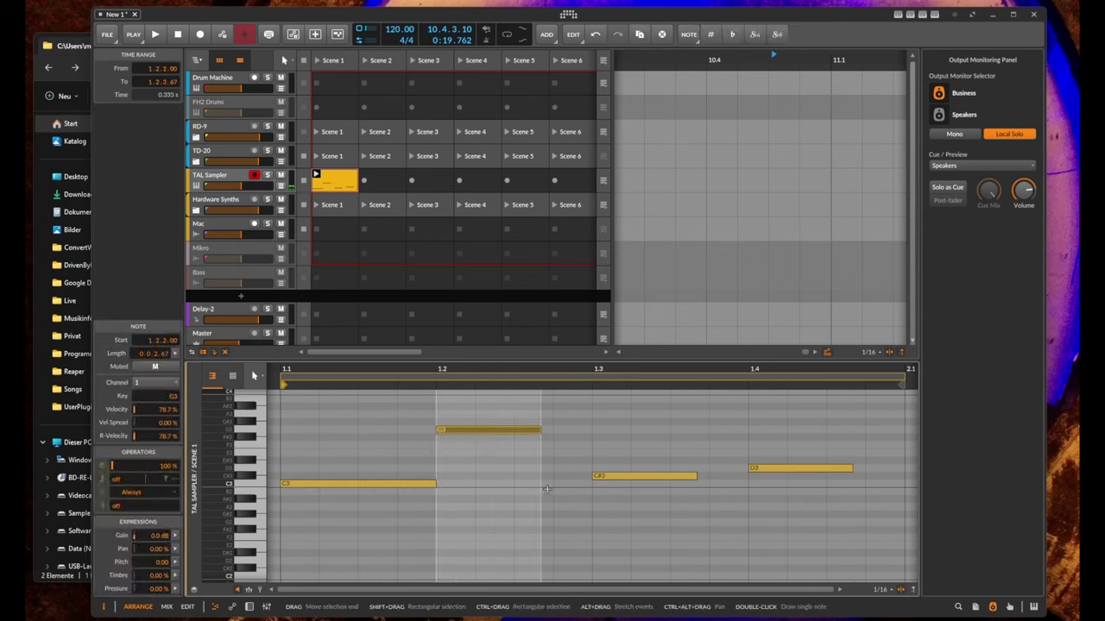
pyautogui.press('space')
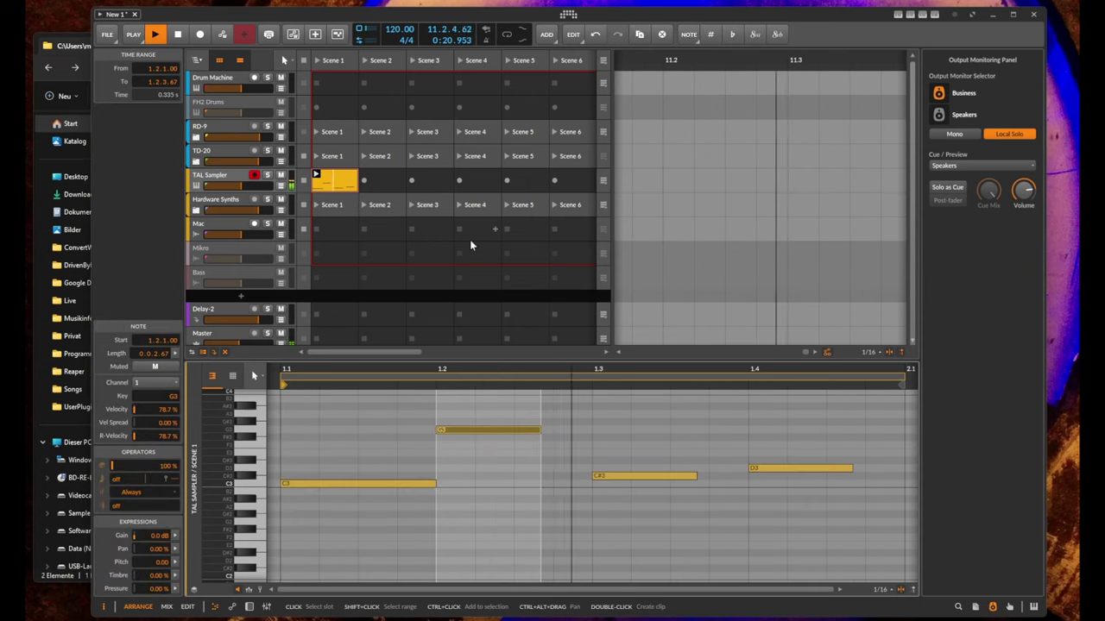
pyautogui.press('space')
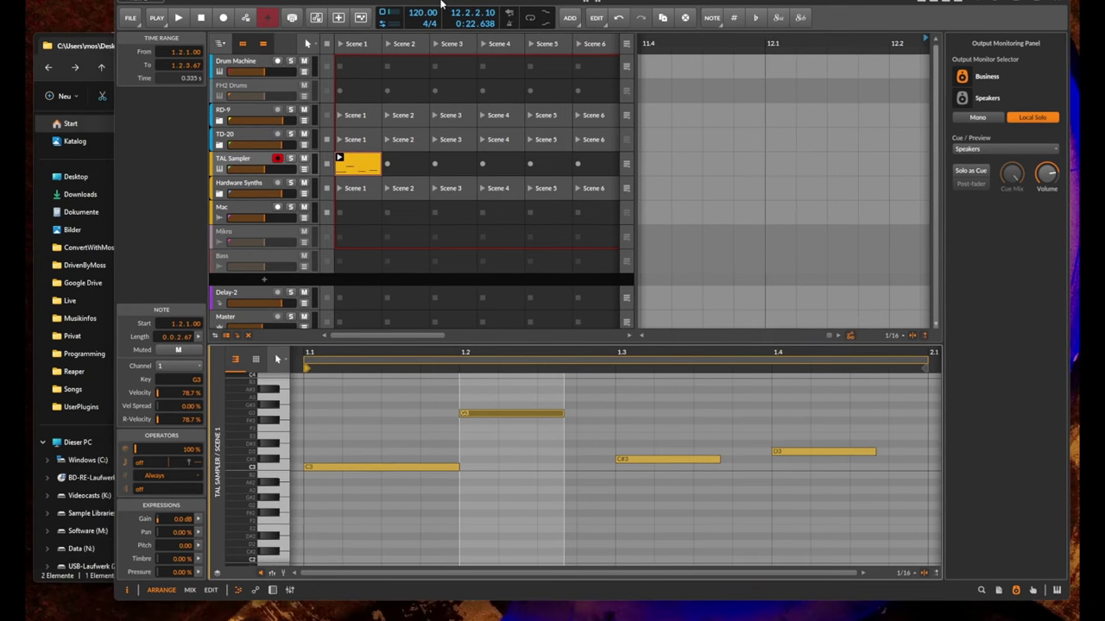
pyautogui.click(501, 421)
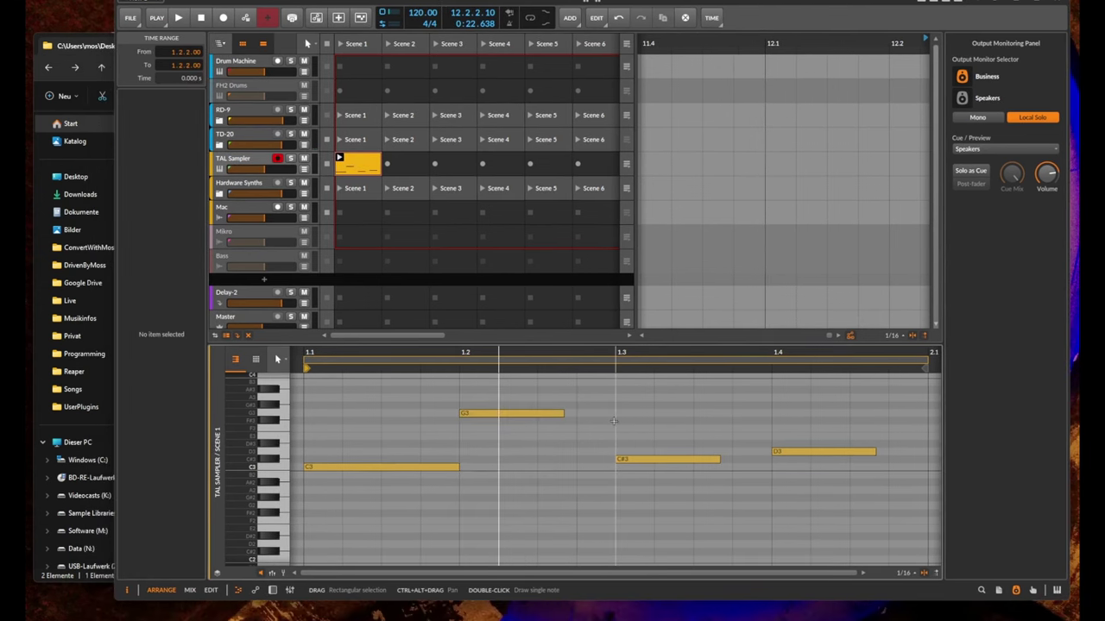